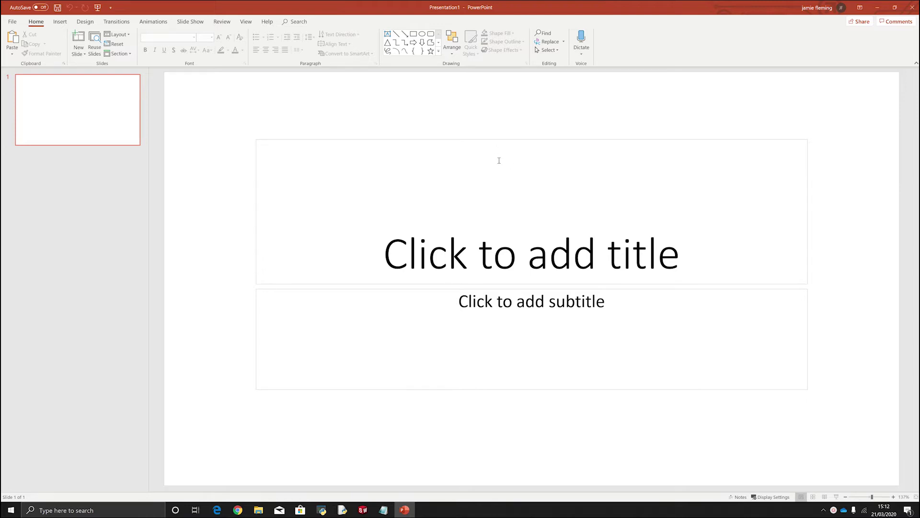
# Draw a large isosceles triangle across the centre of the title slide and select it
pyautogui.click(119, 136)
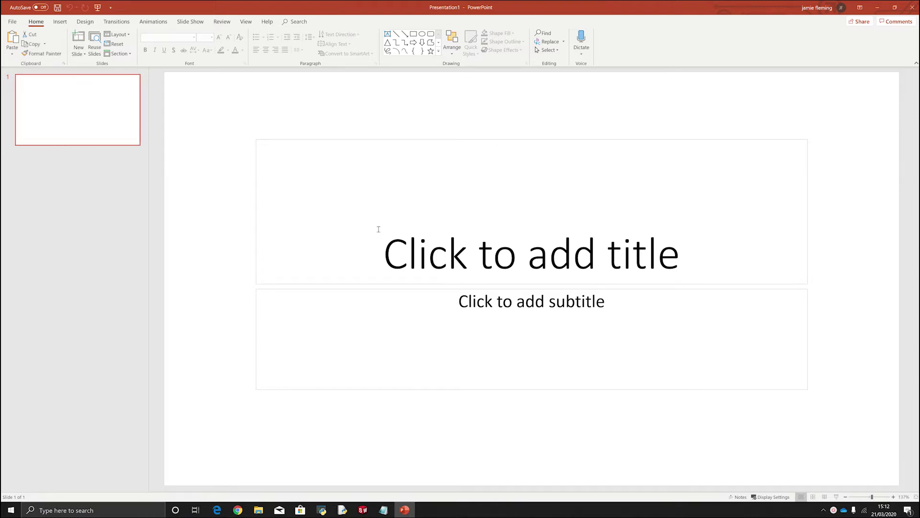
pyautogui.click(425, 226)
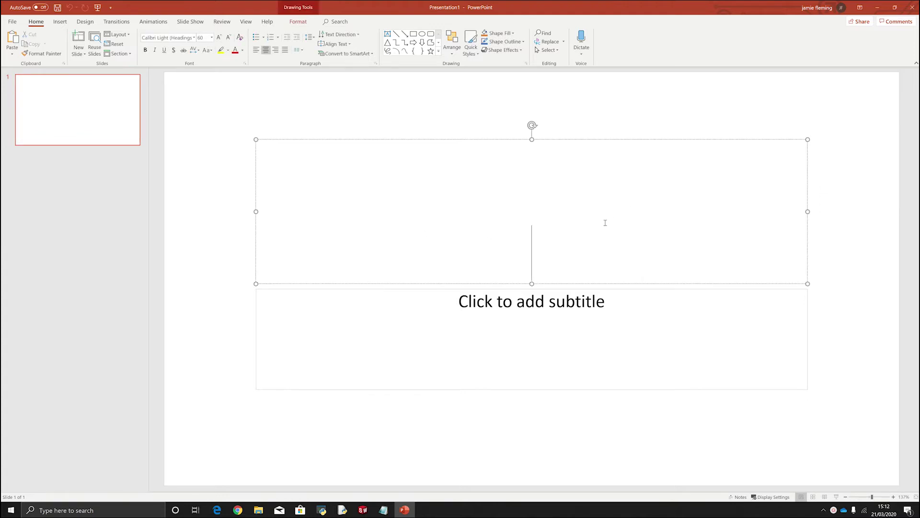
pyautogui.click(60, 22)
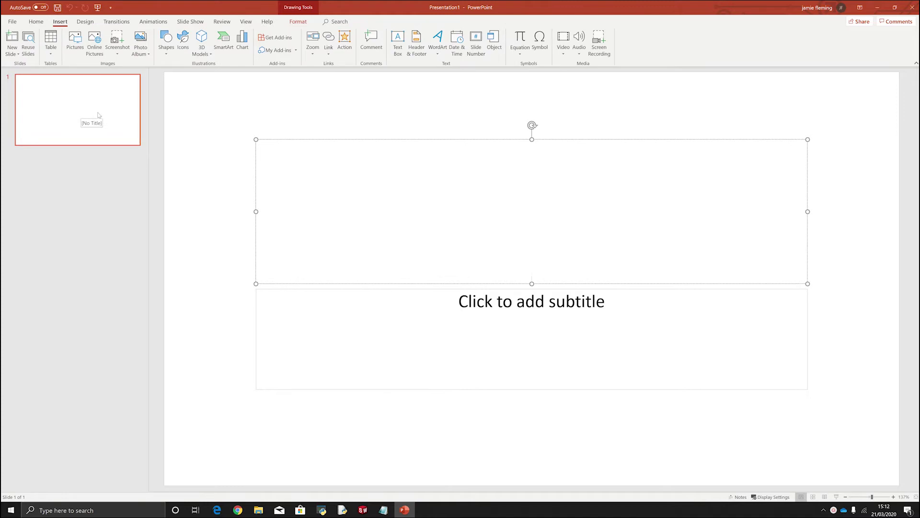
pyautogui.click(165, 50)
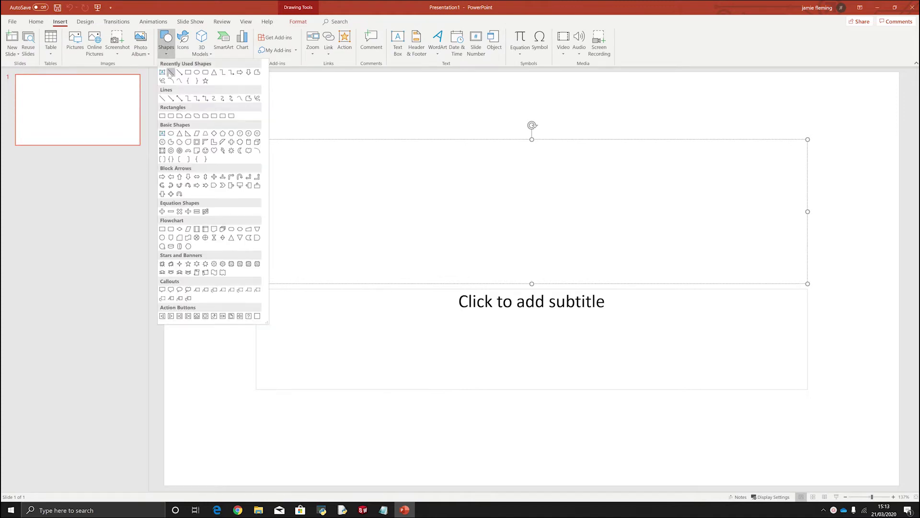
pyautogui.click(213, 72)
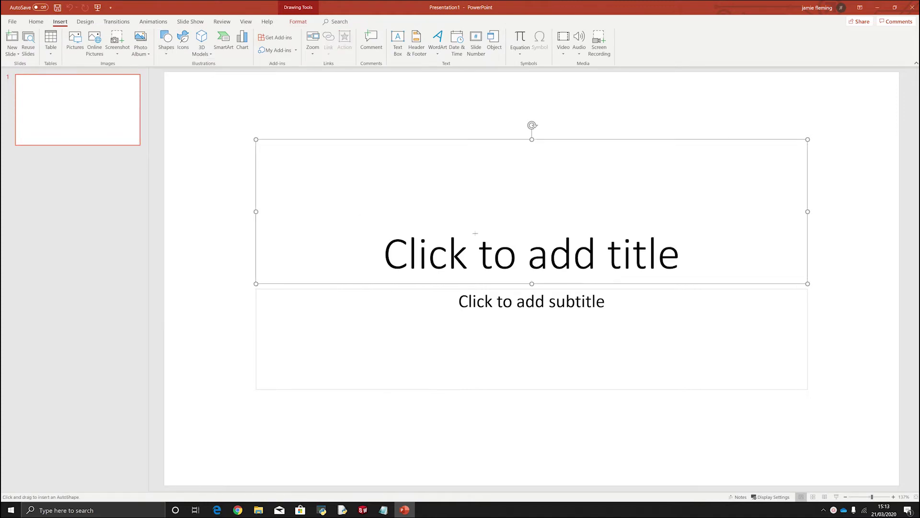
pyautogui.moveTo(413, 156); pyautogui.dragTo(658, 409)
pyautogui.click(684, 402)
pyautogui.click(549, 303)
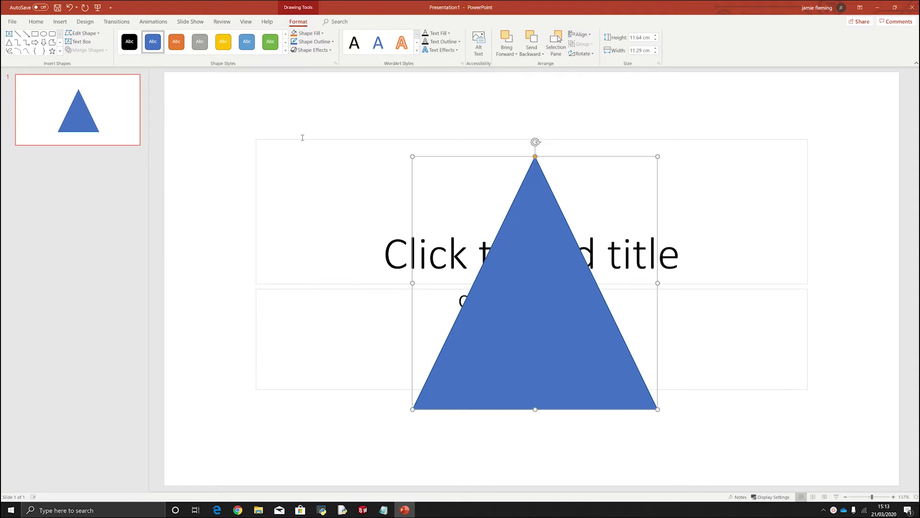
pyautogui.click(153, 21)
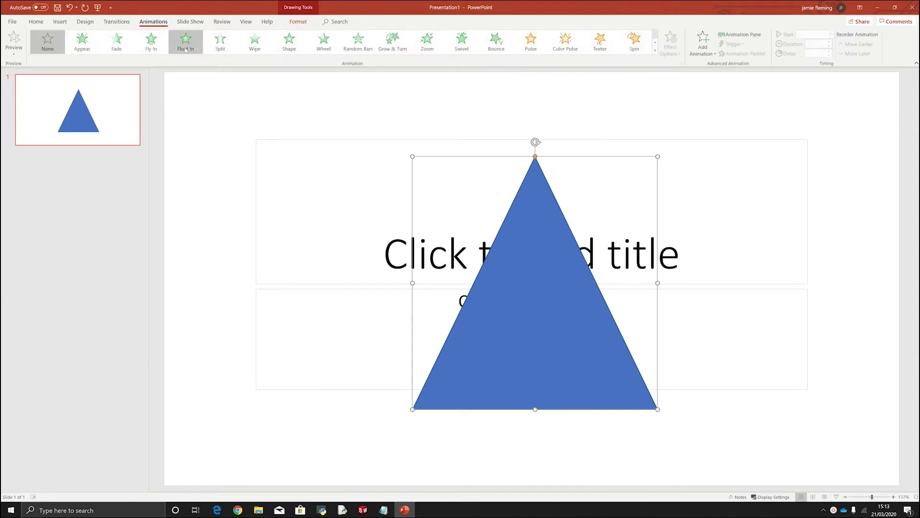
pyautogui.click(445, 109)
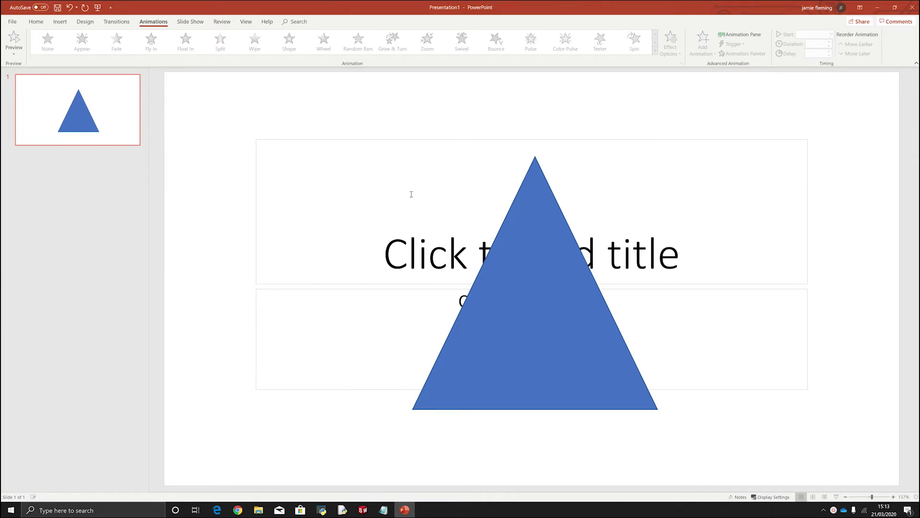
# Try the Wheel and Bounce entrance effects on the triangle, then settle on Swivel
pyautogui.click(531, 231)
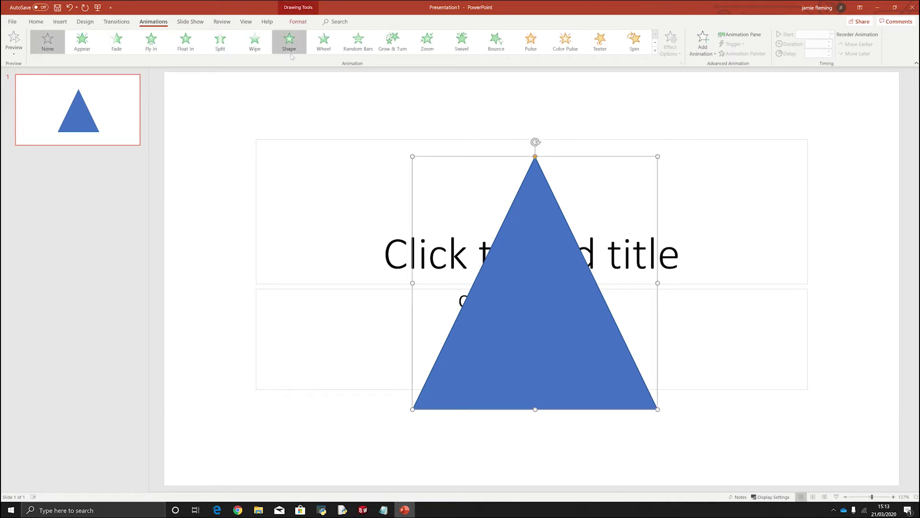
pyautogui.click(315, 52)
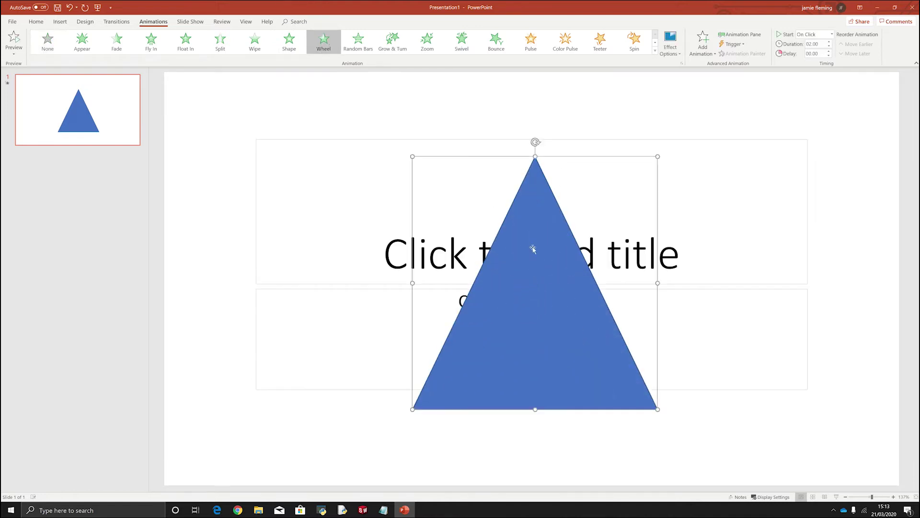
pyautogui.click(655, 42)
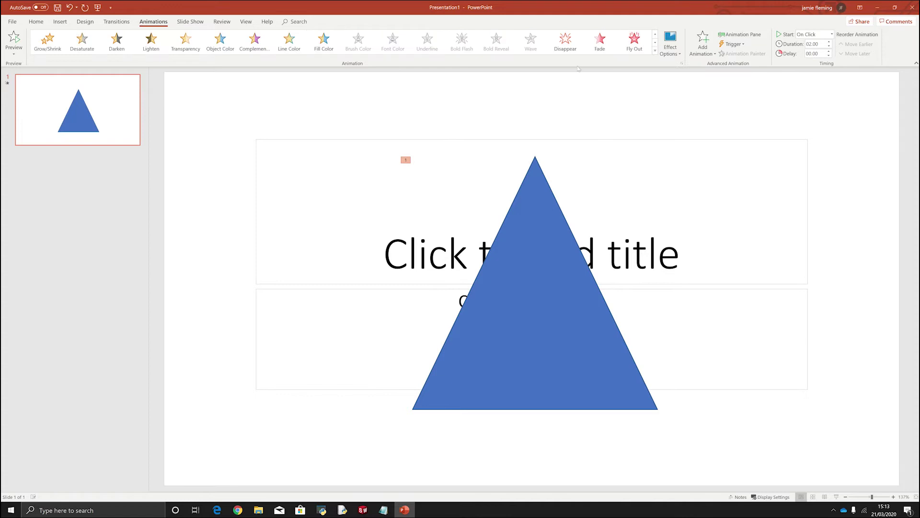
pyautogui.click(655, 50)
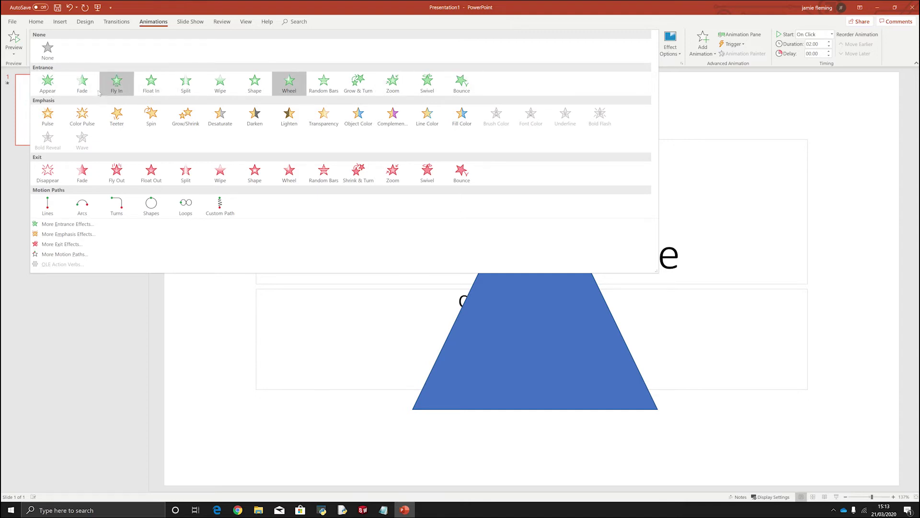
pyautogui.click(462, 84)
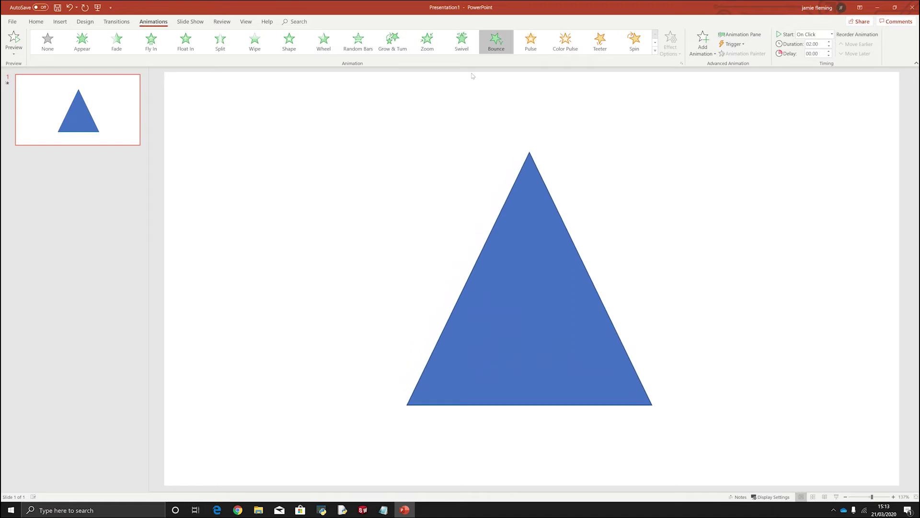
pyautogui.click(449, 50)
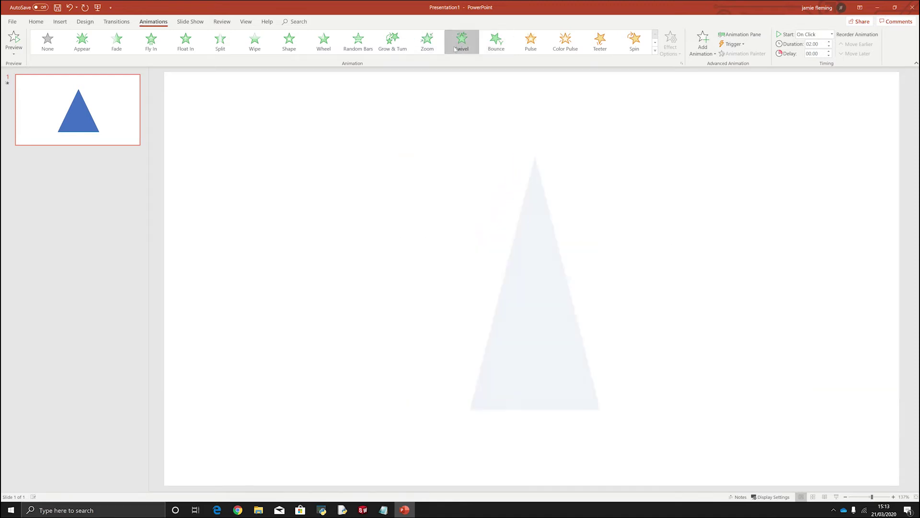
# Try the Grow/Shrink emphasis effect, then replace it with the Bounce exit effect
pyautogui.click(655, 51)
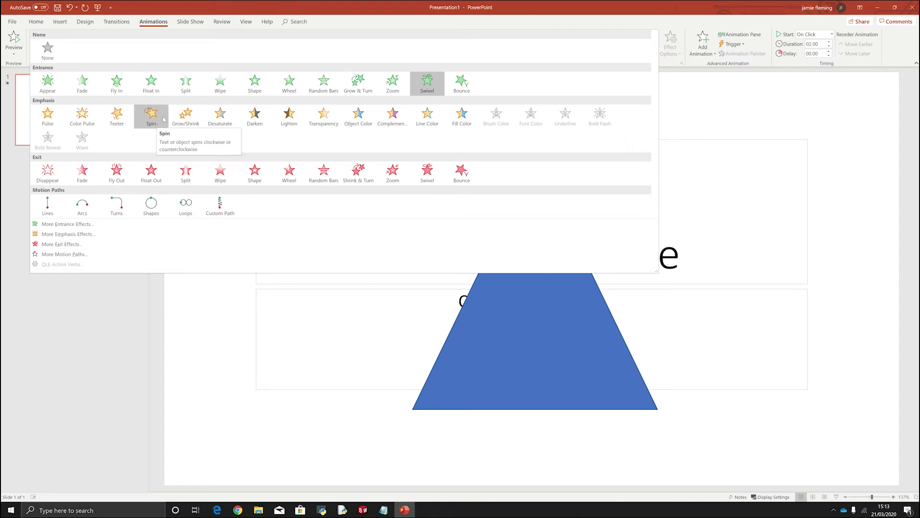
pyautogui.click(186, 115)
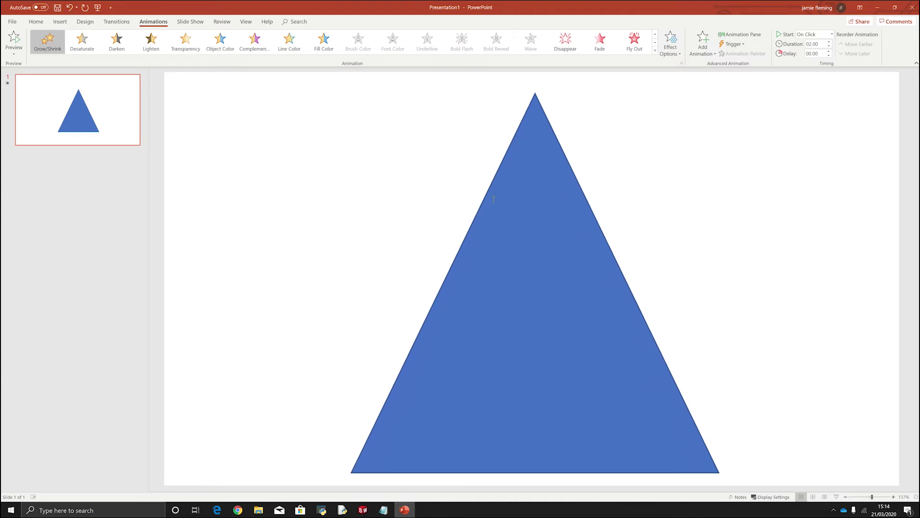
pyautogui.click(656, 50)
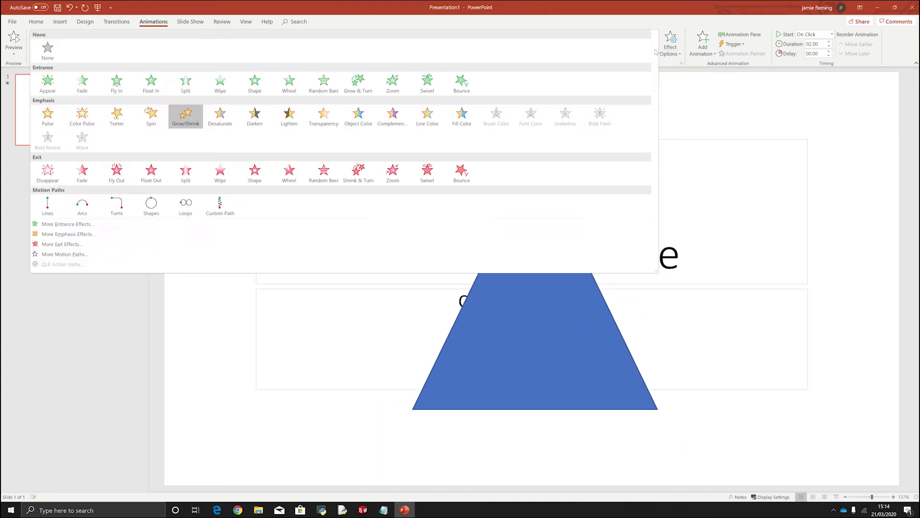
pyautogui.click(462, 174)
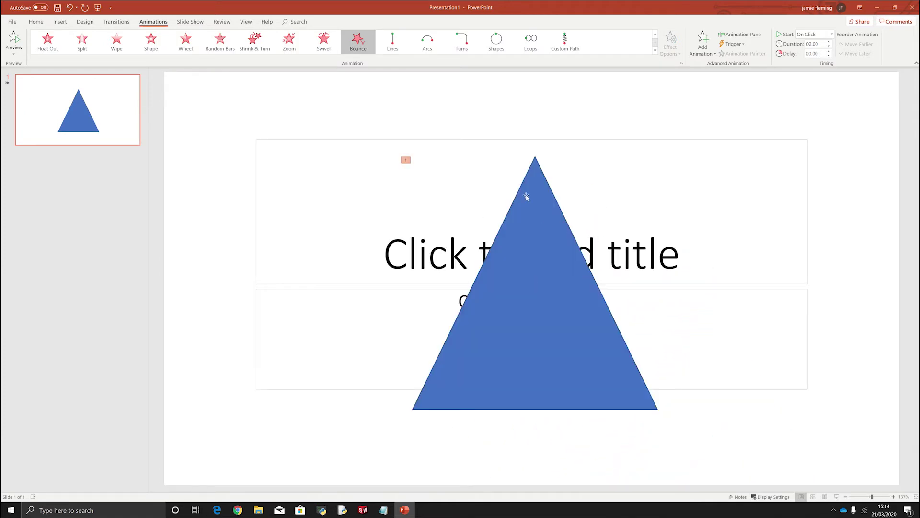
# Apply the Loops motion path to the triangle from the full effects list
pyautogui.click(655, 51)
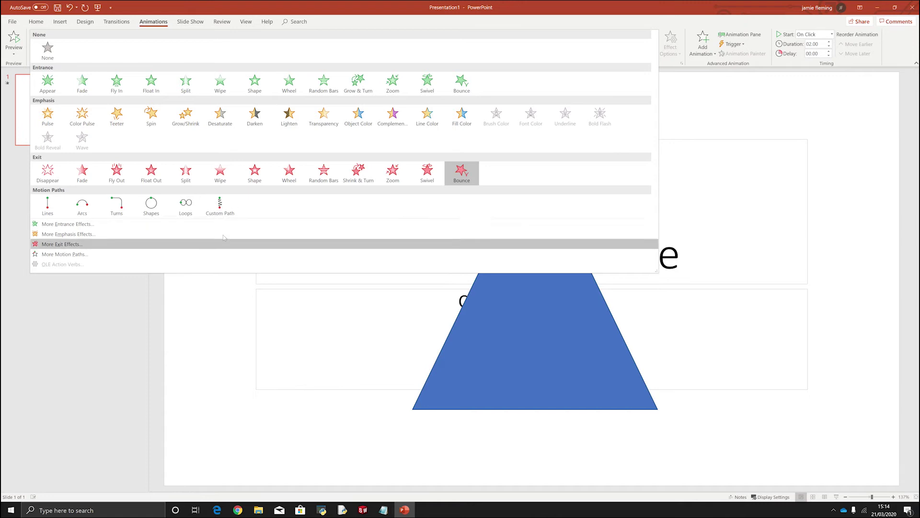
pyautogui.click(185, 211)
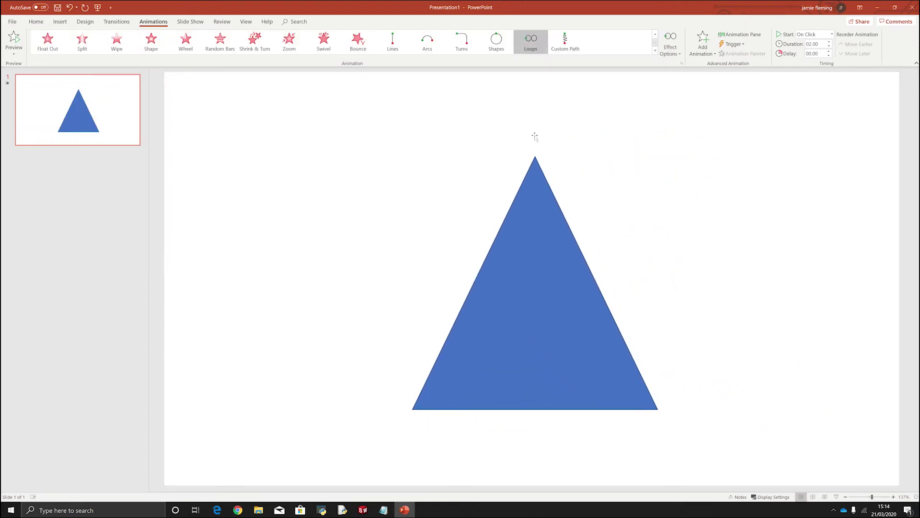
pyautogui.click(655, 51)
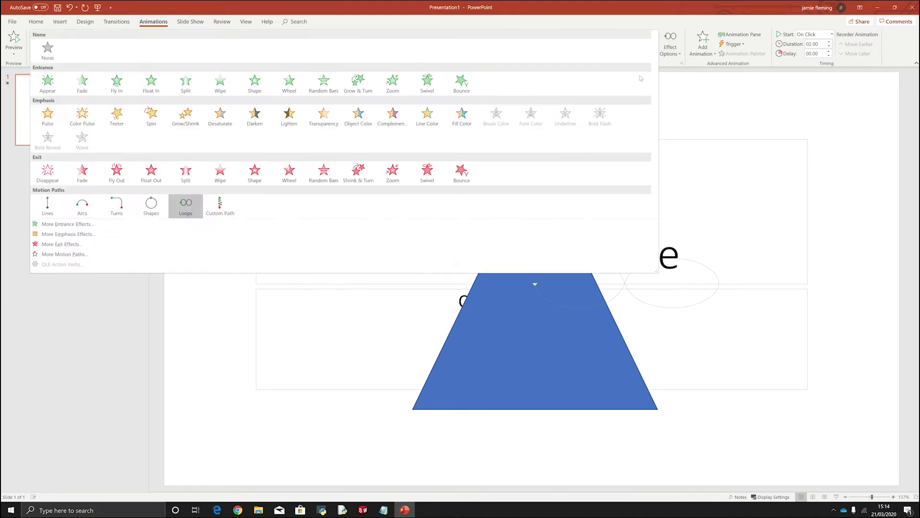
# Apply the Fly In entrance, trying From Right before setting the direction to From Bottom
pyautogui.click(117, 85)
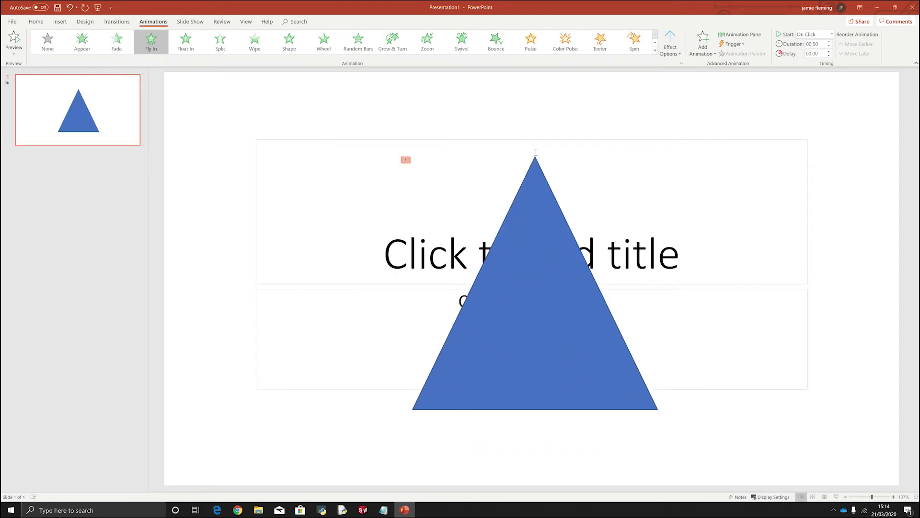
pyautogui.click(674, 54)
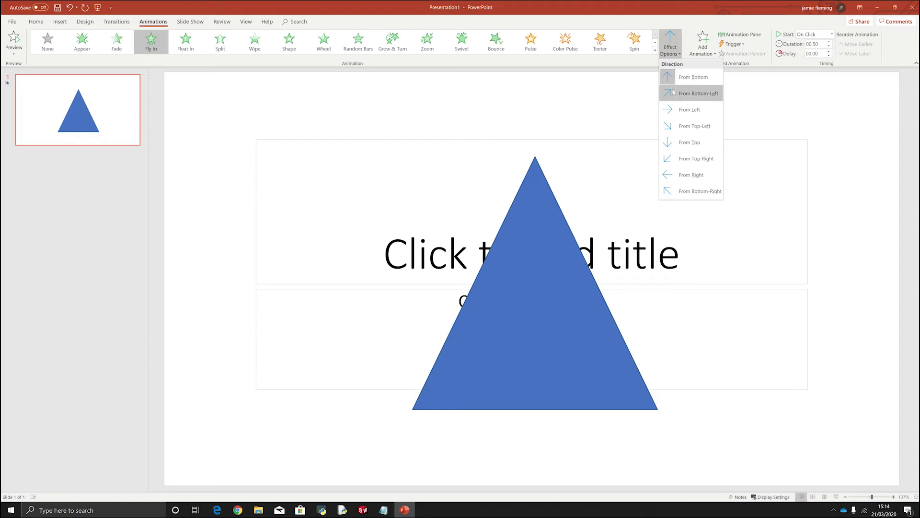
pyautogui.click(698, 176)
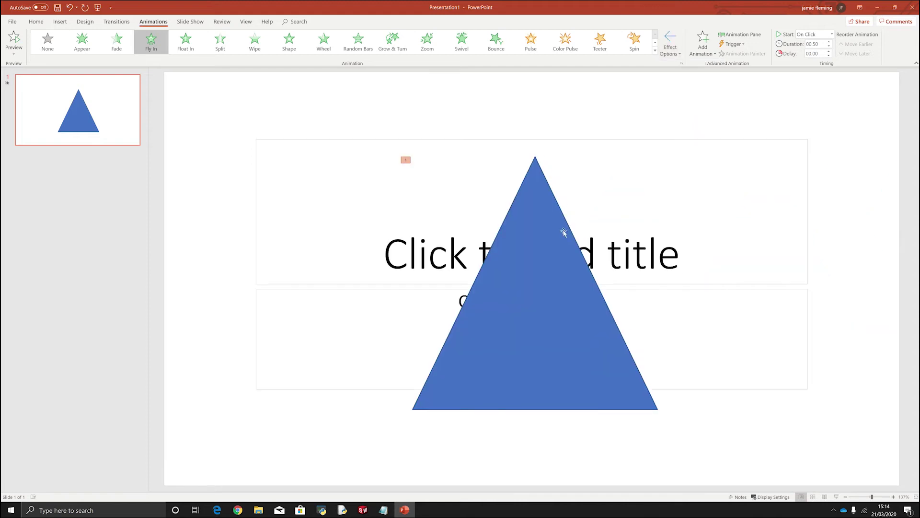
pyautogui.click(670, 53)
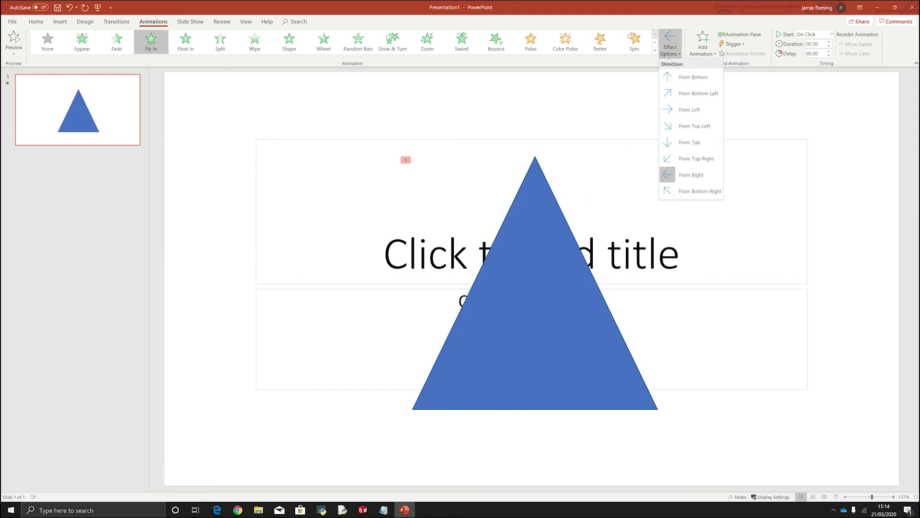
pyautogui.click(671, 78)
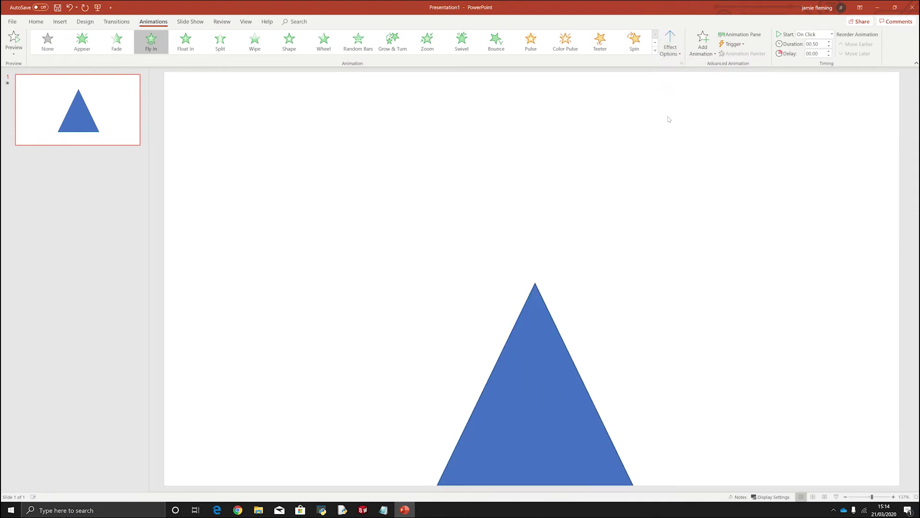
pyautogui.click(681, 54)
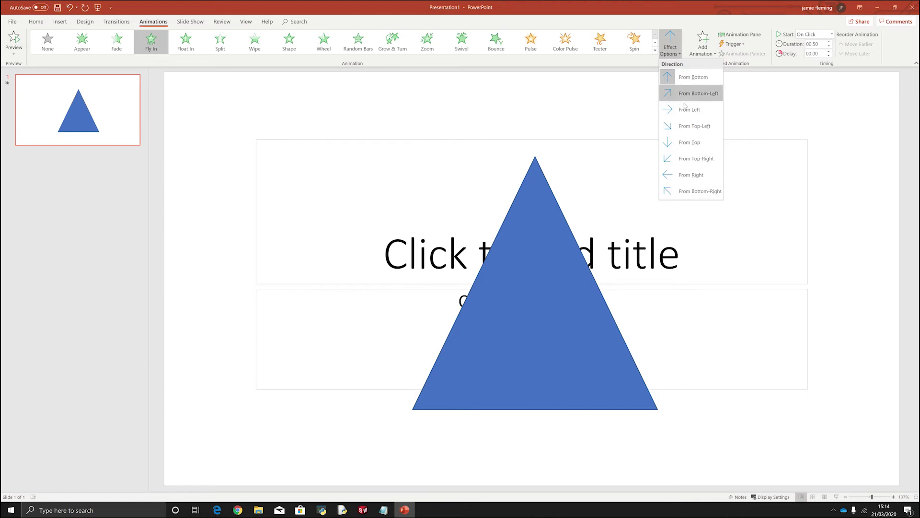
pyautogui.click(771, 124)
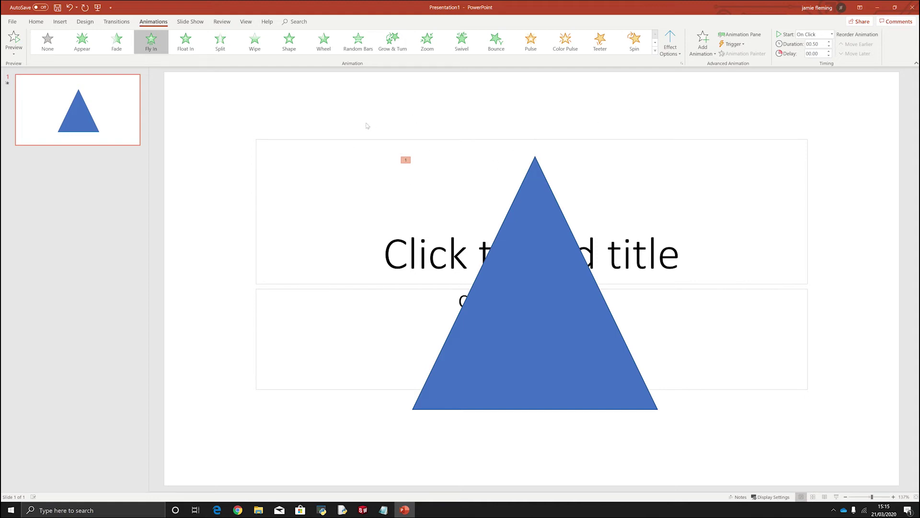
# Replace the triangle's Fly In entrance with the Fly Out exit effect
pyautogui.click(149, 48)
pyautogui.click(655, 50)
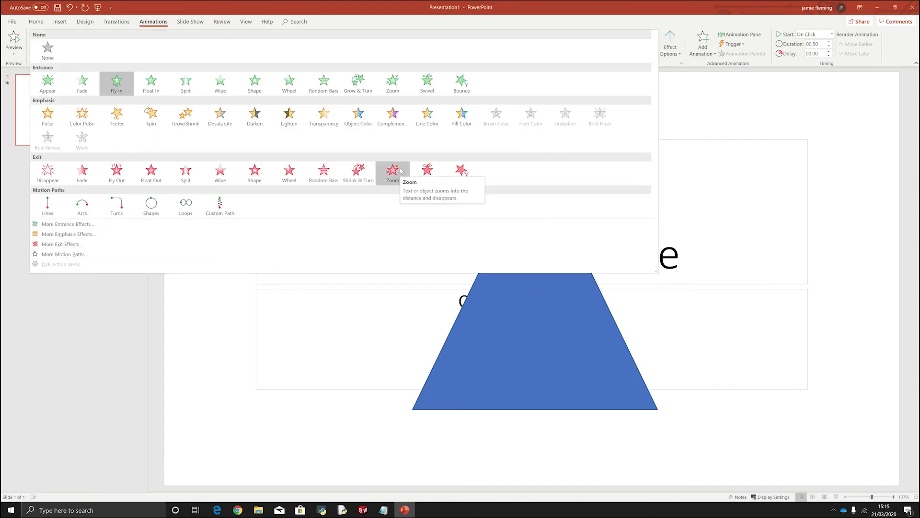
pyautogui.click(118, 174)
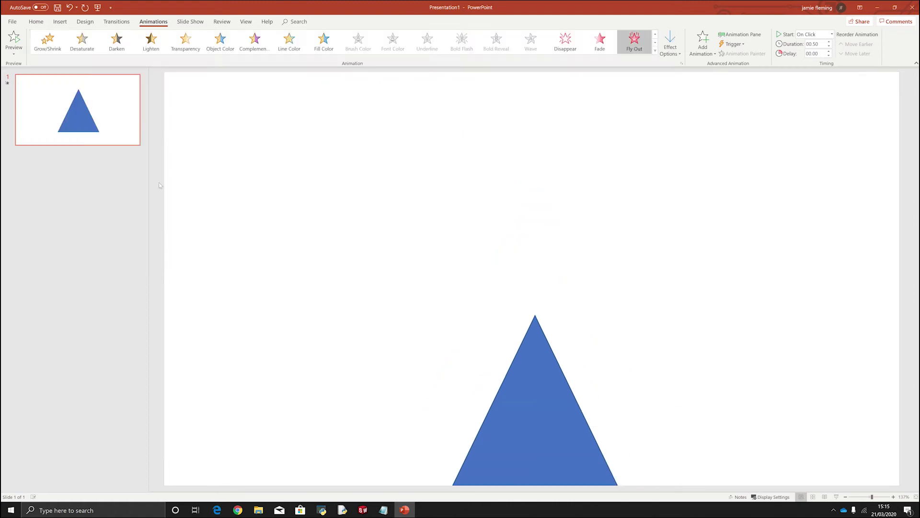
pyautogui.click(837, 498)
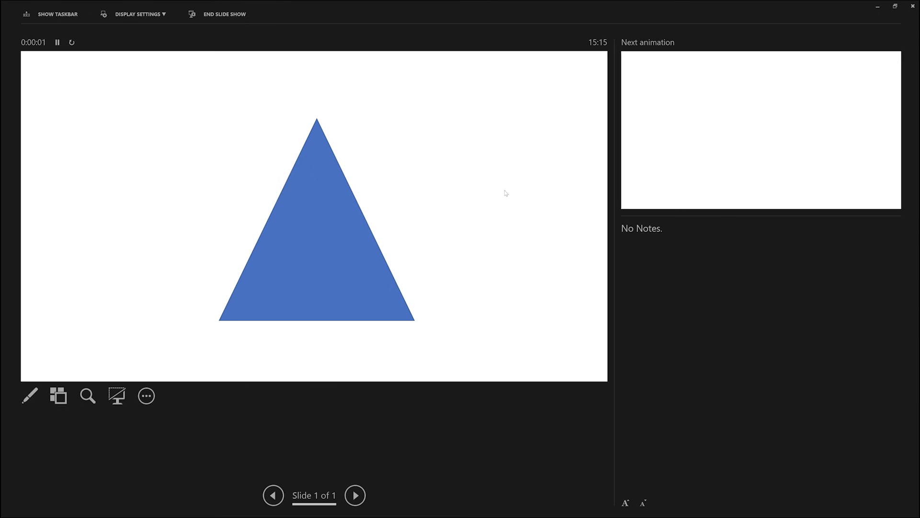
pyautogui.click(139, 14)
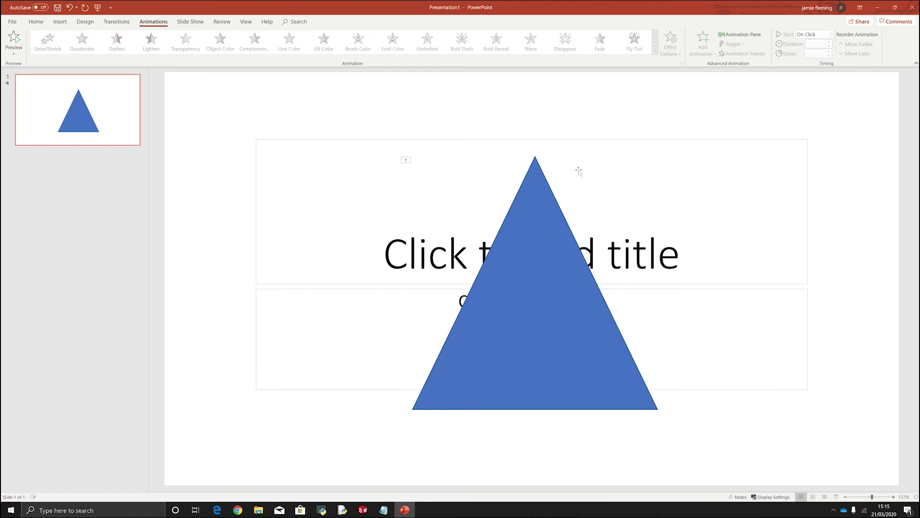
# Select the triangle and give it the Fly In entrance effect
pyautogui.click(553, 234)
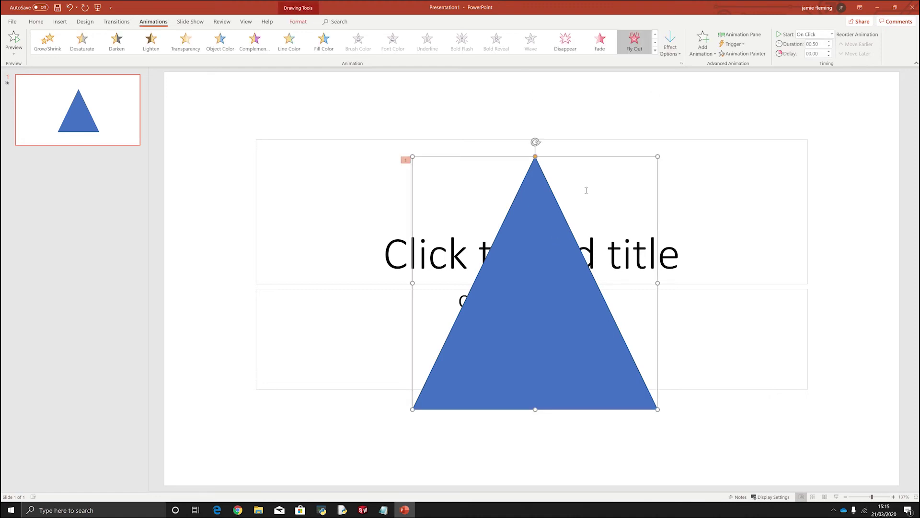
pyautogui.click(654, 35)
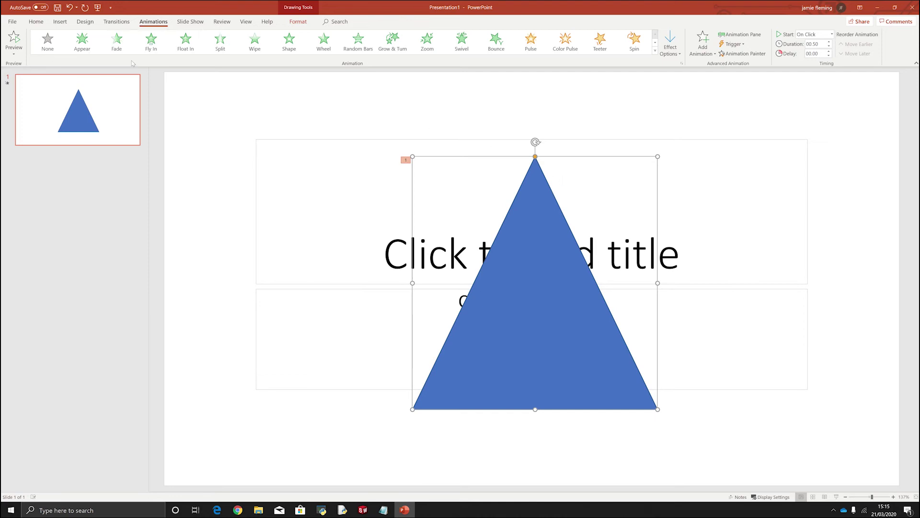
pyautogui.click(151, 41)
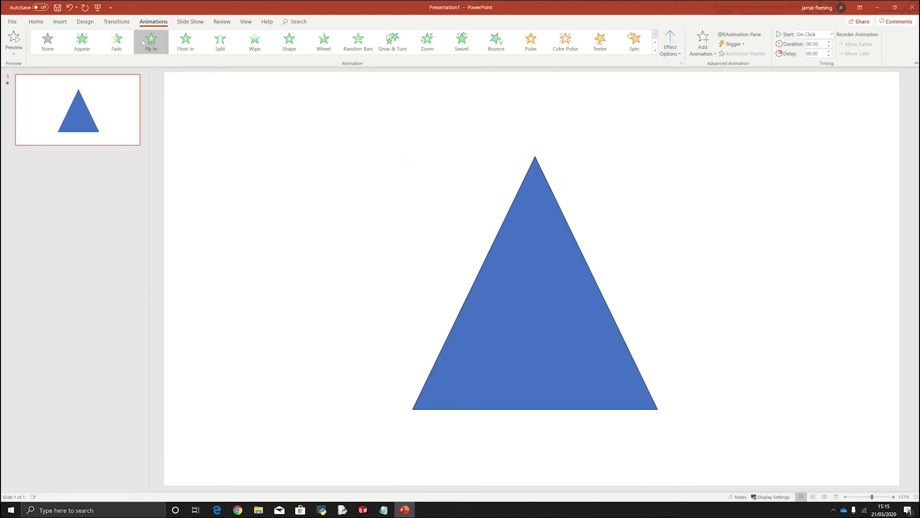
# Add a second Fly Out exit animation and check animation tags 1 and 2
pyautogui.click(702, 50)
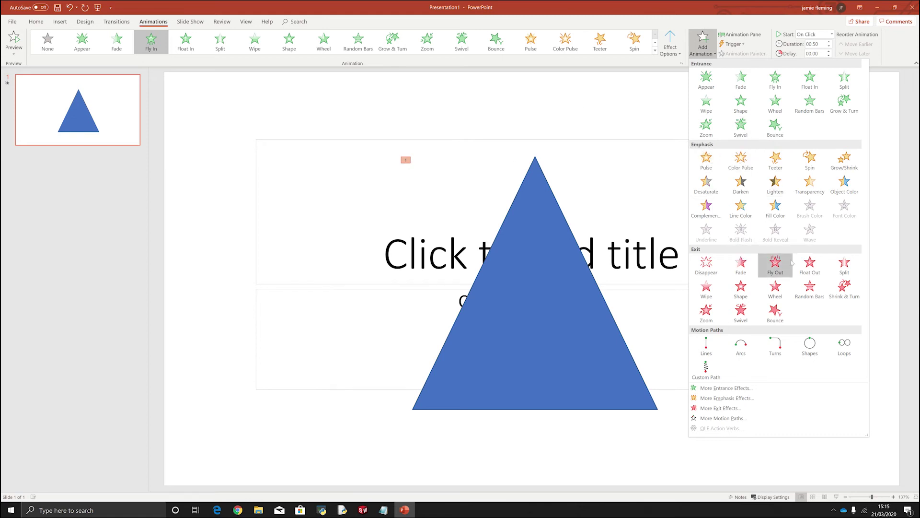
pyautogui.click(776, 265)
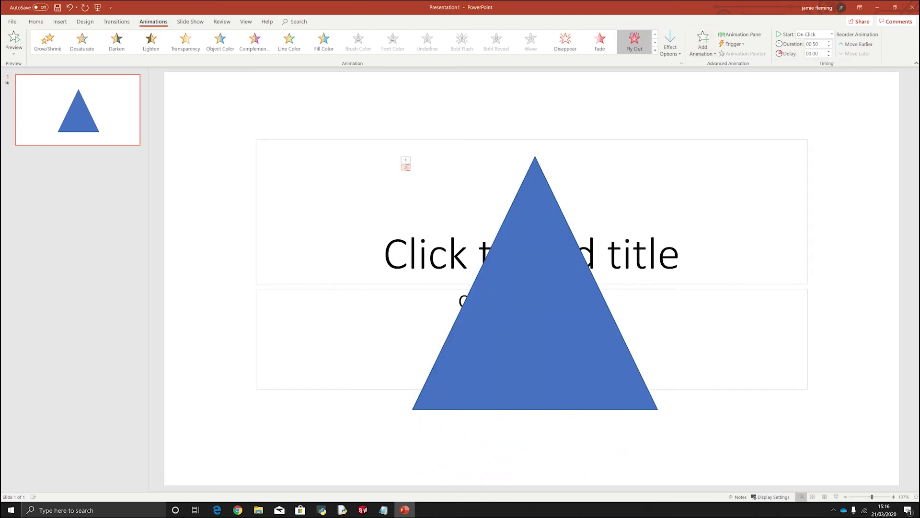
pyautogui.click(406, 162)
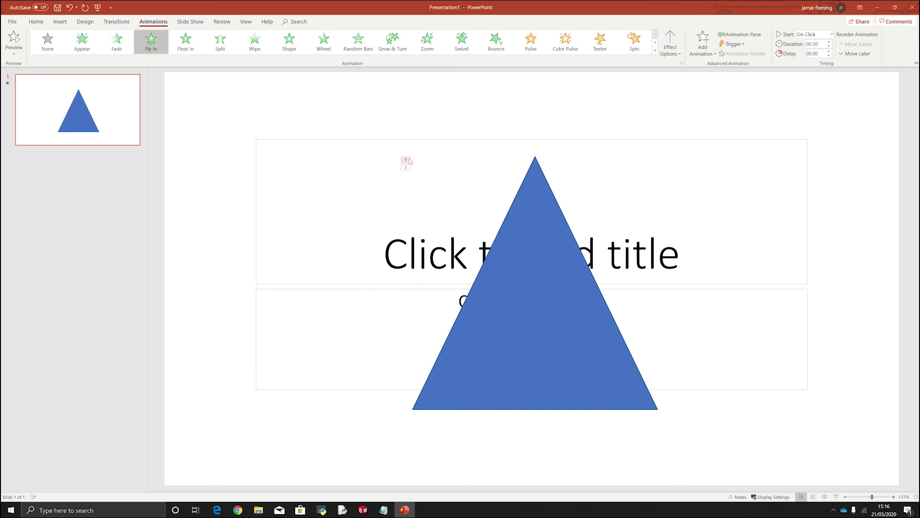
pyautogui.click(406, 167)
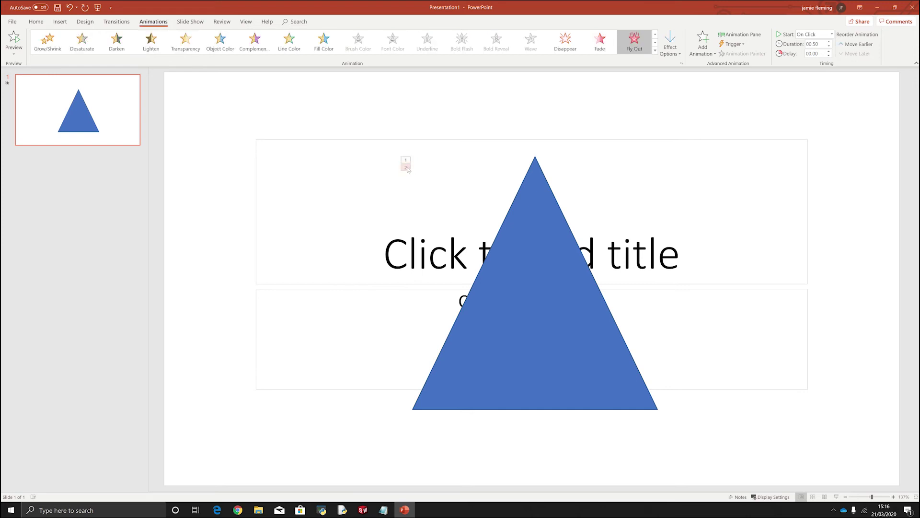
# In the Animation Pane, drag Fly Out above Fly In and back so Fly In stays first
pyautogui.click(727, 35)
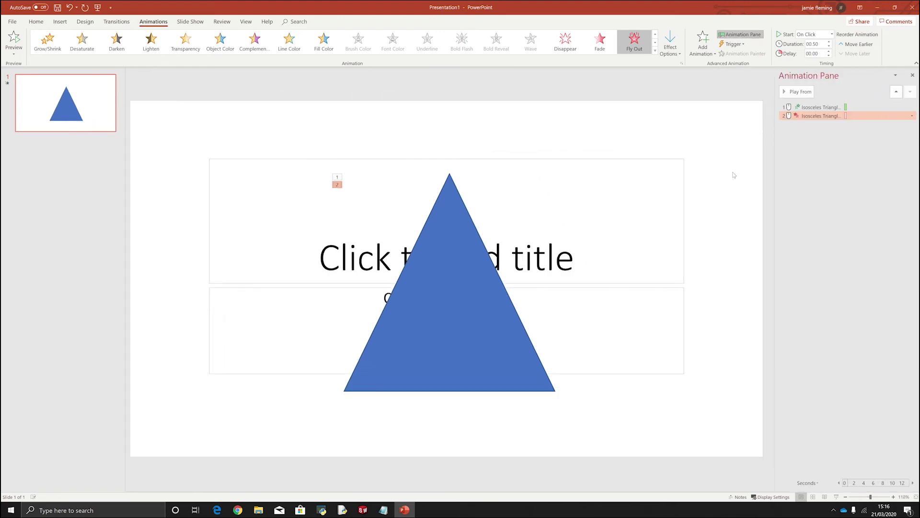
pyautogui.click(834, 175)
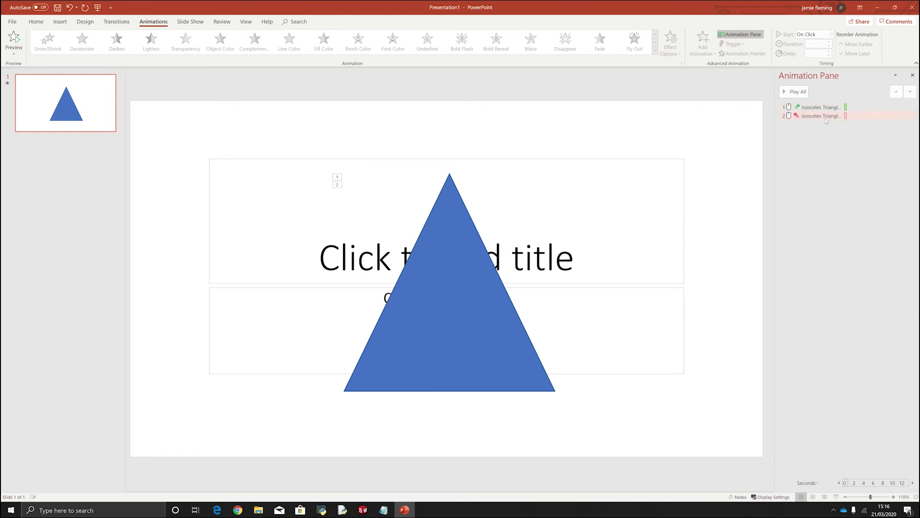
pyautogui.click(826, 117)
pyautogui.moveTo(823, 109); pyautogui.dragTo(823, 104)
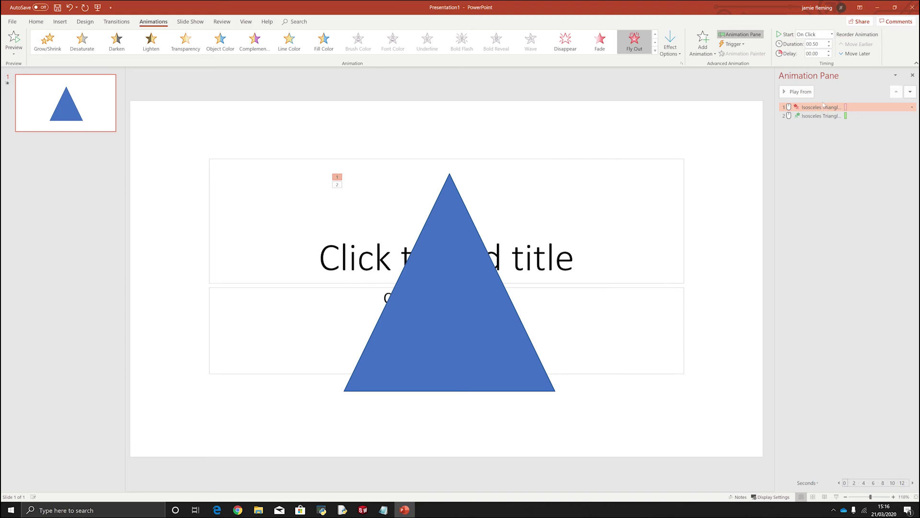
pyautogui.moveTo(820, 107); pyautogui.dragTo(820, 124)
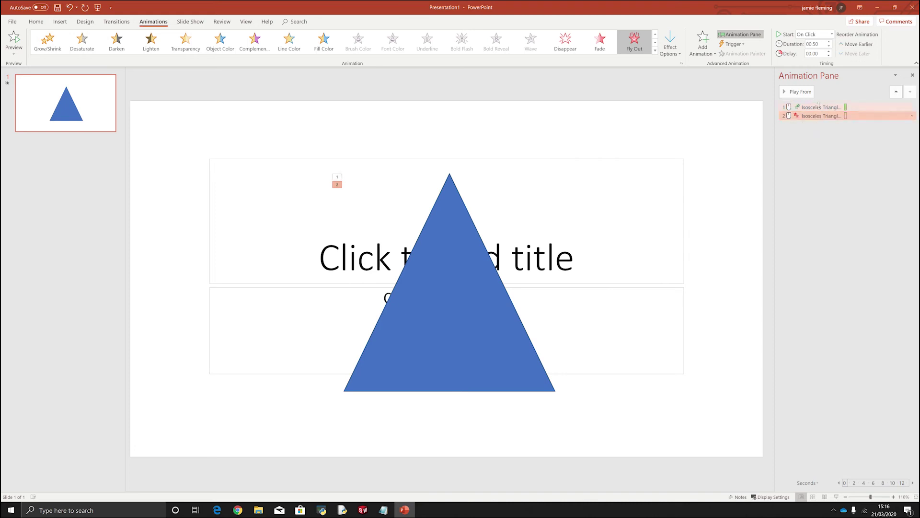
pyautogui.click(837, 153)
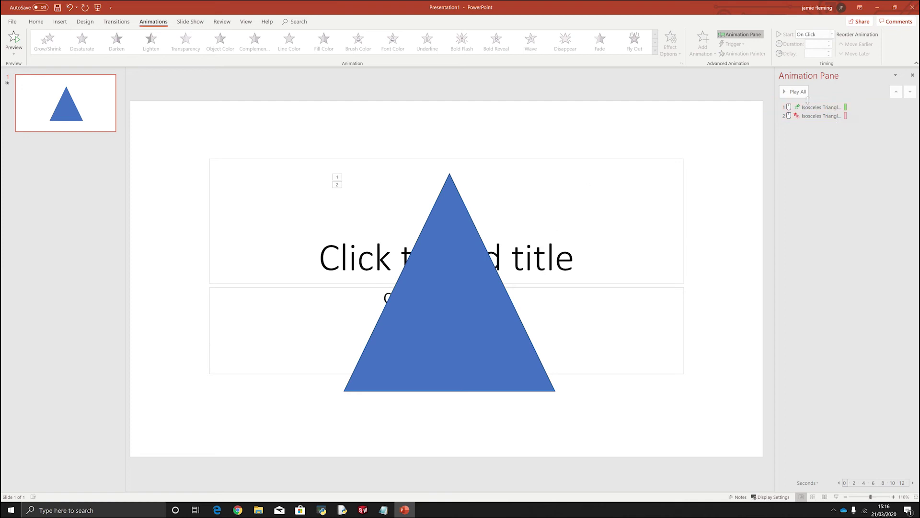
# Run the slide show to check the sequence, then close the Animation Pane and reselect the triangle
pyautogui.click(837, 497)
pyautogui.click(913, 75)
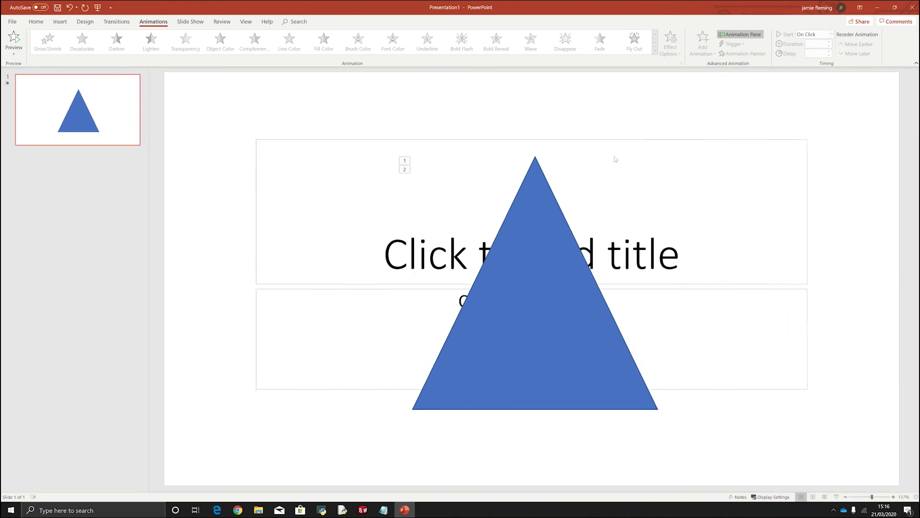
pyautogui.click(539, 209)
pyautogui.click(481, 117)
pyautogui.click(534, 249)
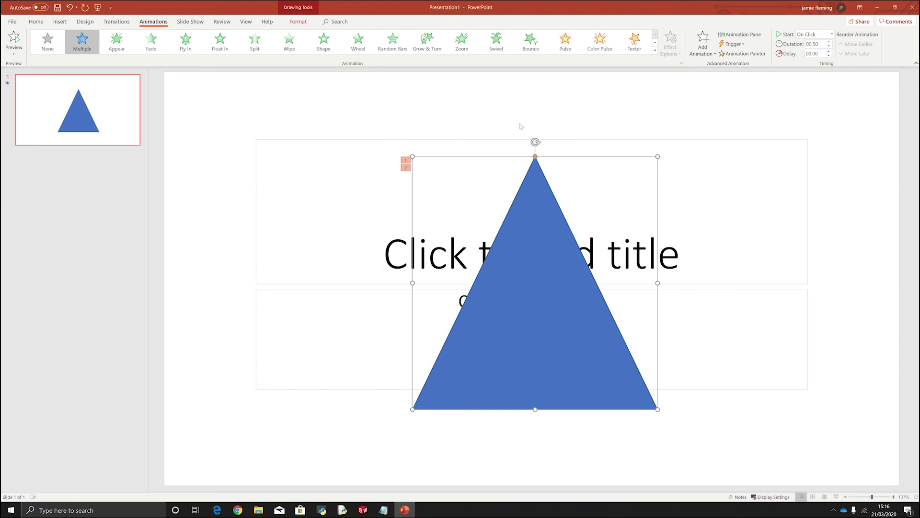
pyautogui.click(540, 108)
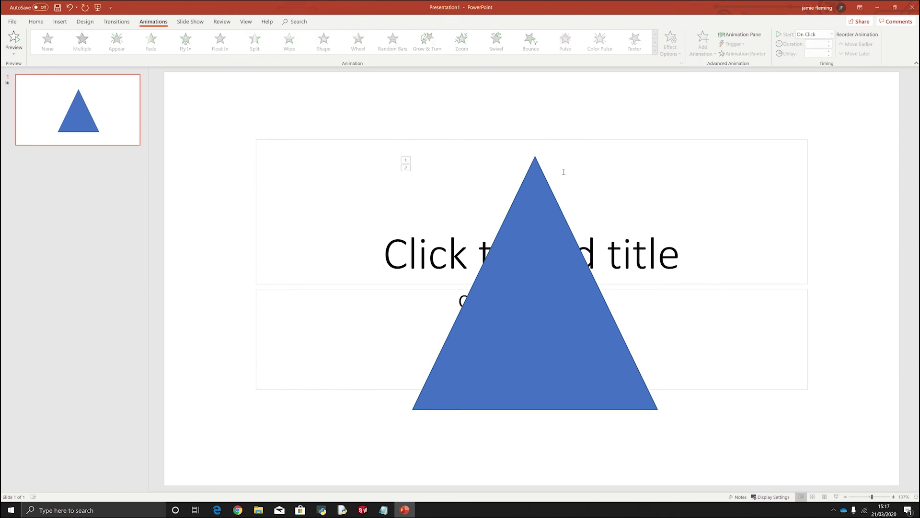
pyautogui.click(547, 220)
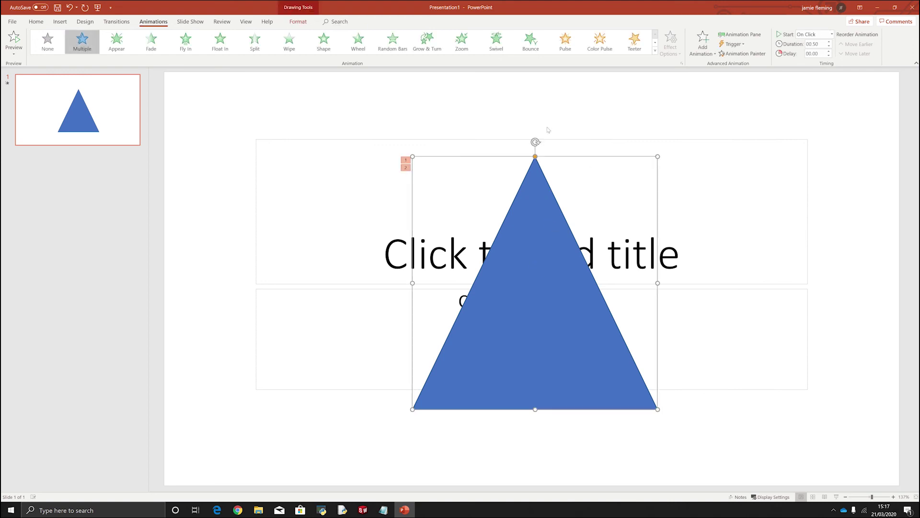
pyautogui.click(741, 34)
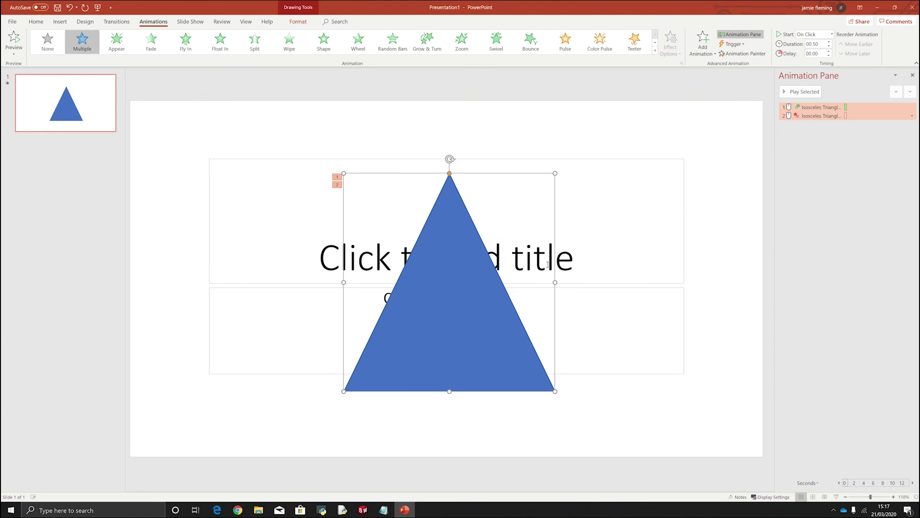
pyautogui.click(707, 184)
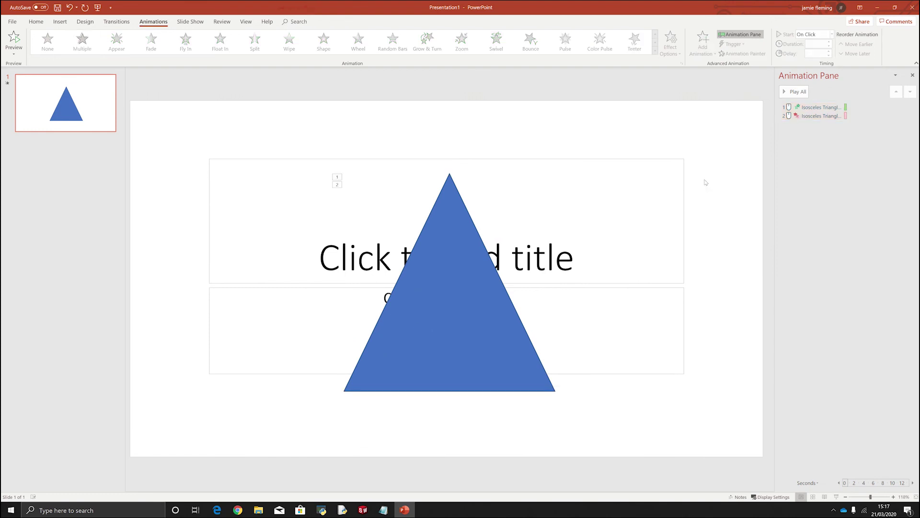
pyautogui.click(479, 240)
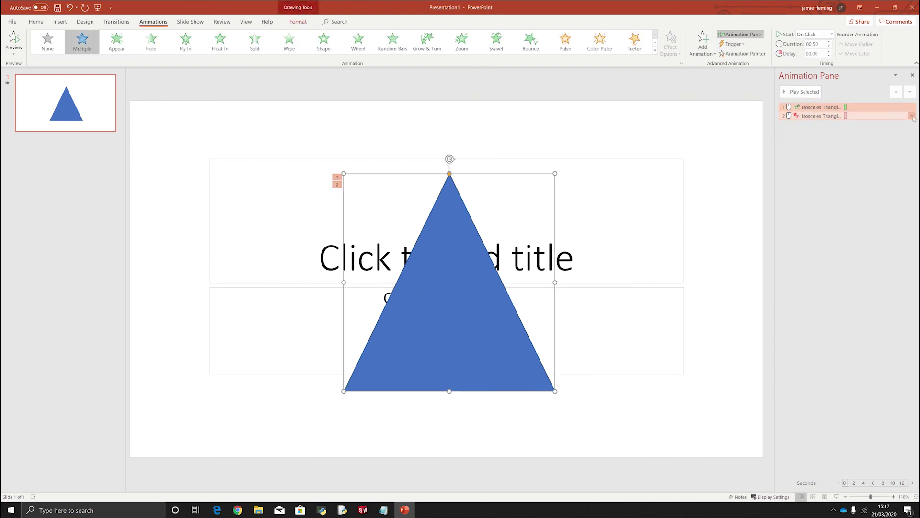
pyautogui.click(901, 107)
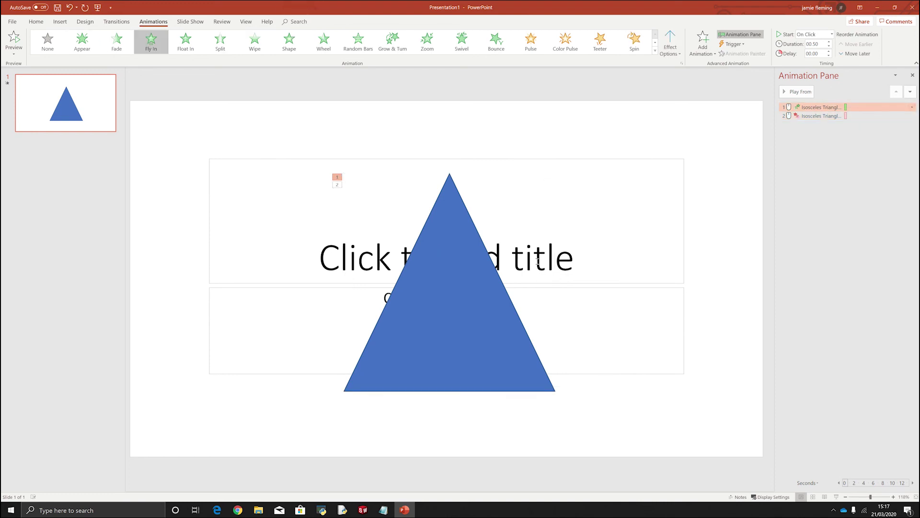
pyautogui.click(913, 75)
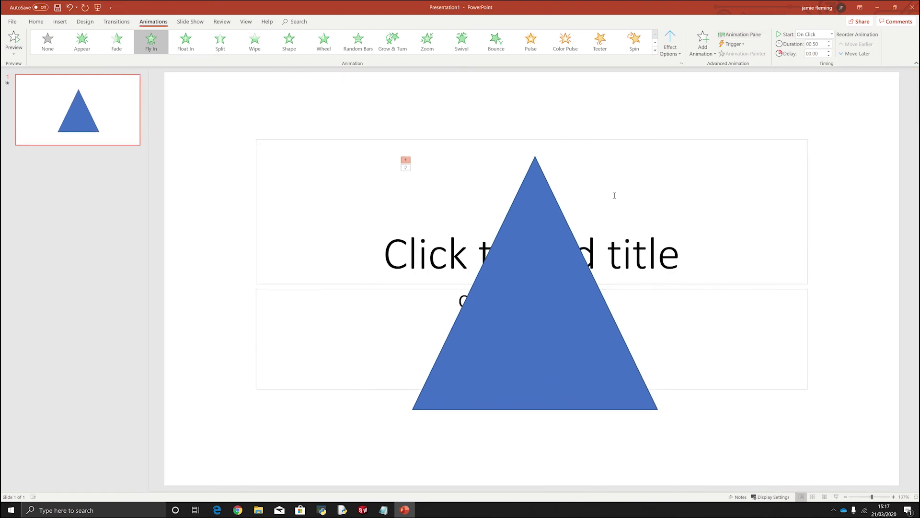